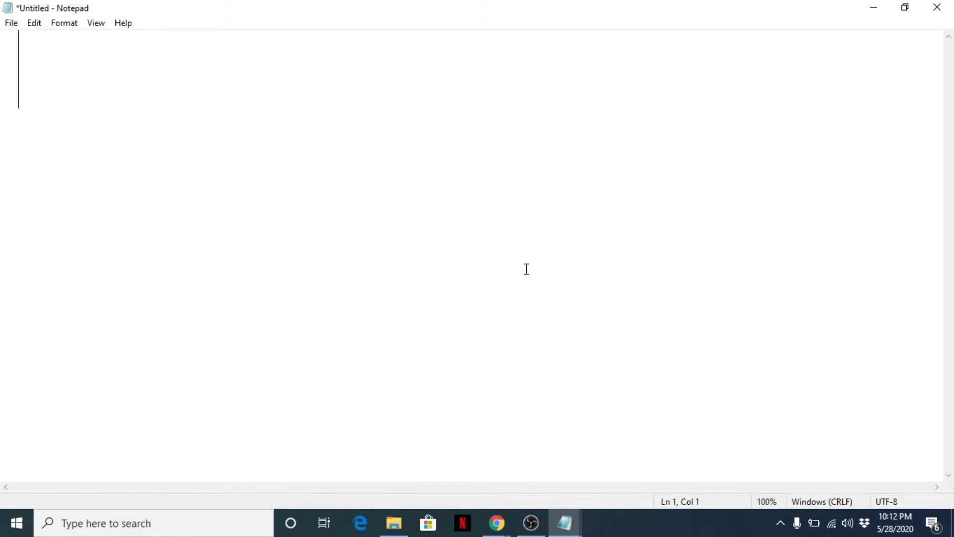
- Type 'Add a file' into the blank Notepad page
{"action": "type", "text": "Add "}
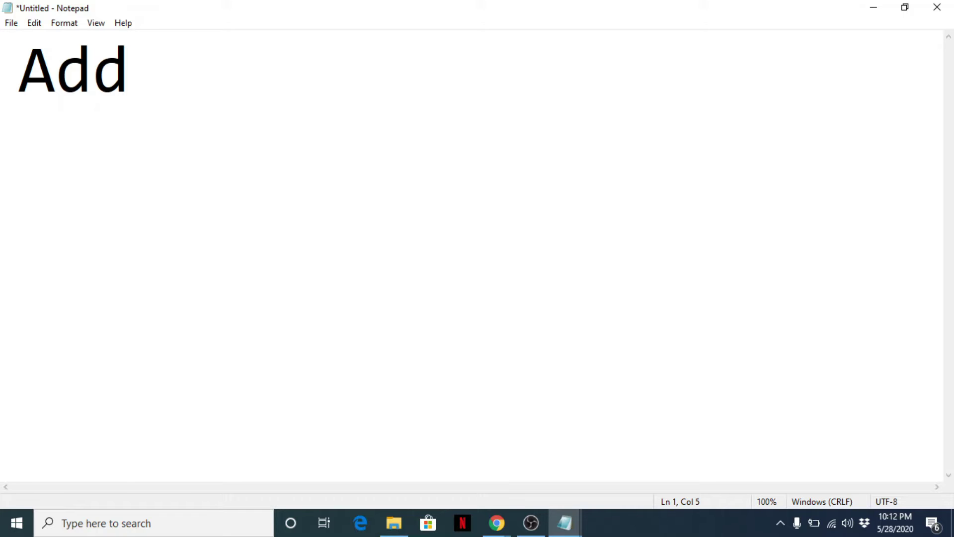
{"action": "type", "text": "a file"}
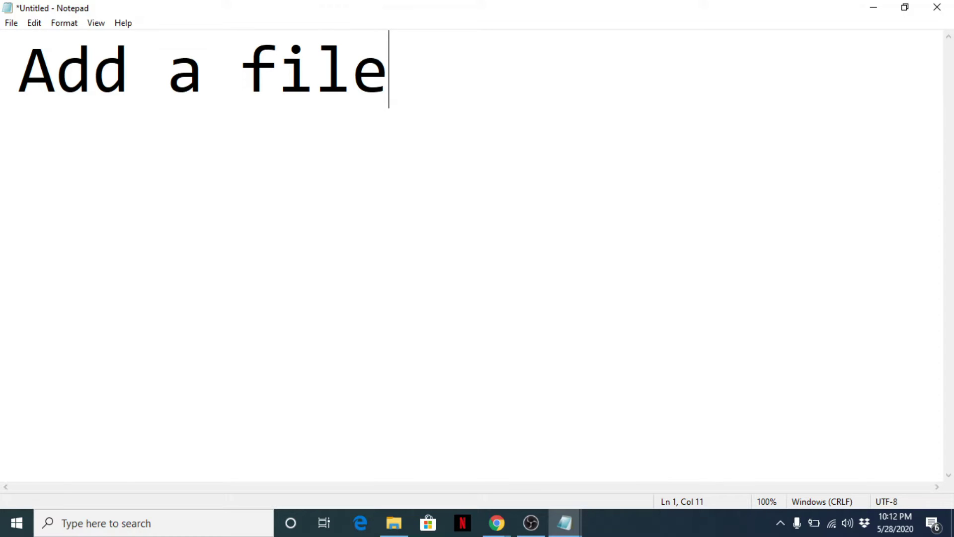
- Minimize Notepad and turn editing on for the Computer 8 course
{"action": "left_click", "coordinate": [873, 13]}
{"action": "scroll", "coordinate": [952, 166], "scroll_direction": "up", "scroll_amount": 3}
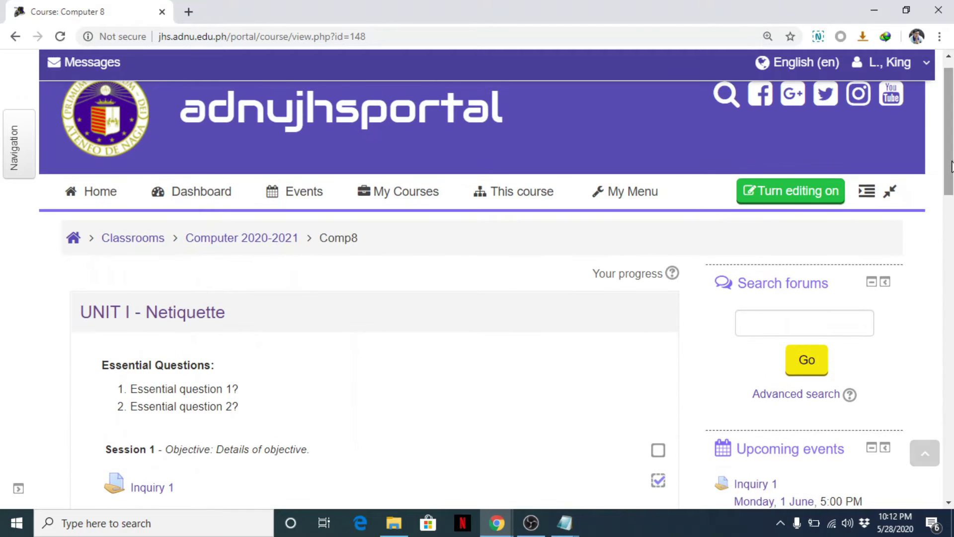
{"action": "left_click", "coordinate": [793, 200]}
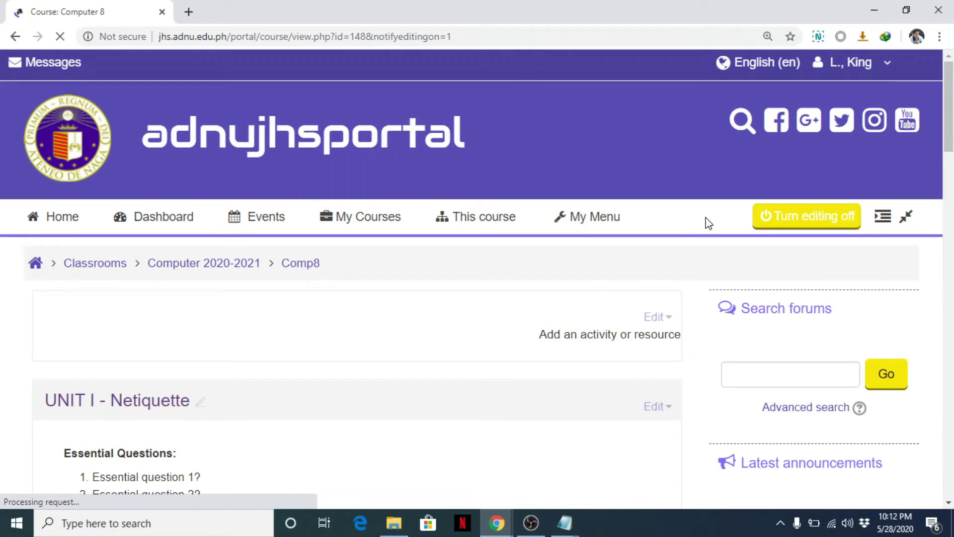
- Choose File as the new resource type for UNIT I - Netiquette
{"action": "scroll", "coordinate": [950, 175], "scroll_direction": "down", "scroll_amount": 5}
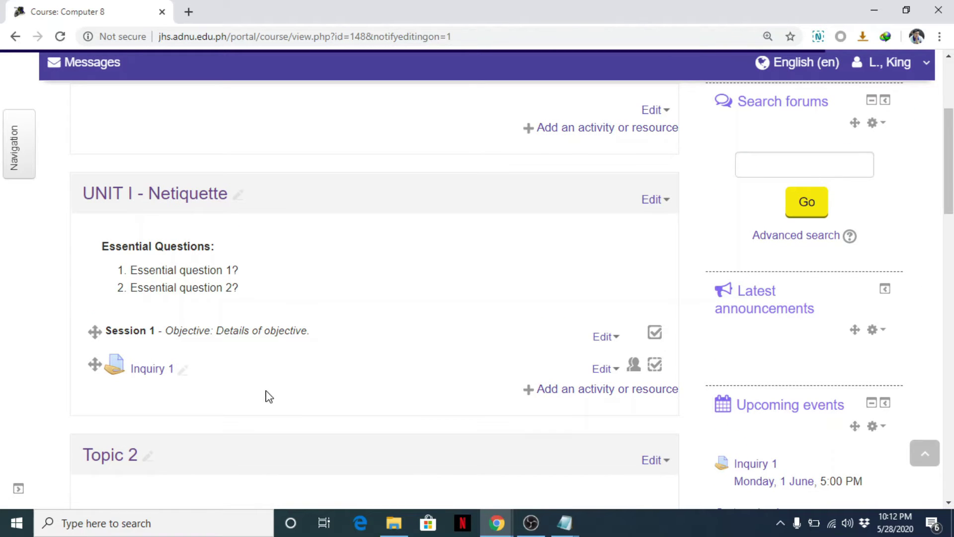
{"action": "left_click", "coordinate": [571, 398]}
{"action": "left_click_drag", "start_coordinate": [450, 168], "coordinate": [450, 309]}
{"action": "scroll", "coordinate": [450, 310], "scroll_direction": "down", "scroll_amount": 15}
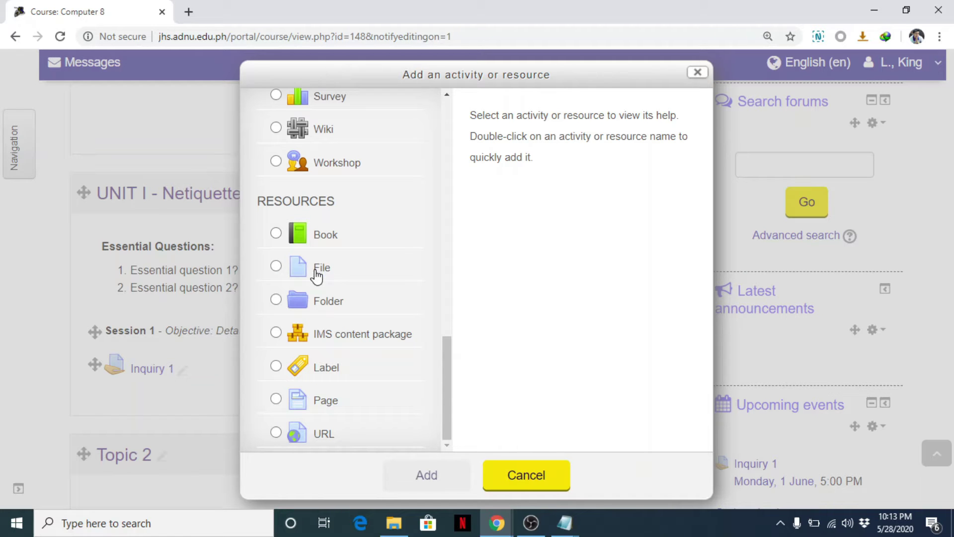
{"action": "left_click", "coordinate": [277, 267]}
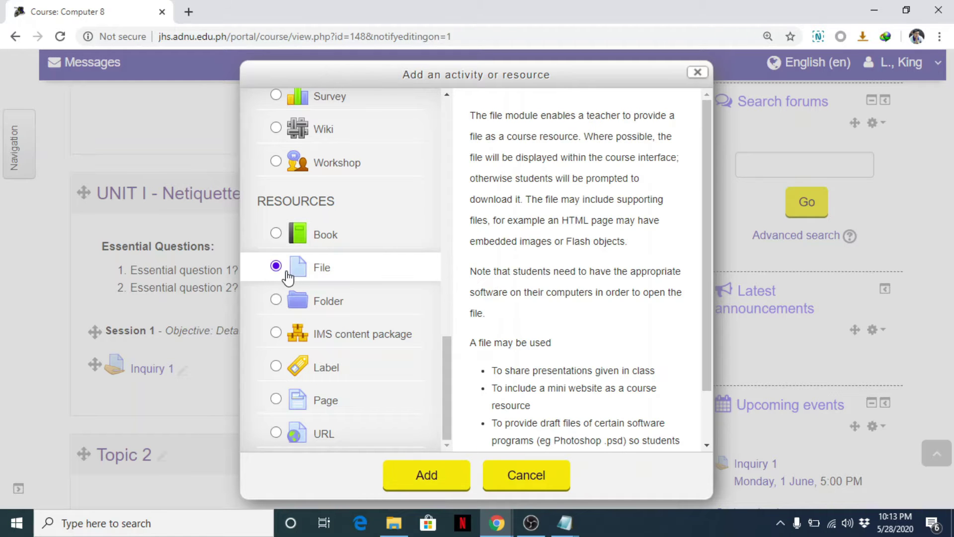
- Open the new File form and name the resource 'What is Netiquette?'
{"action": "left_click", "coordinate": [426, 477]}
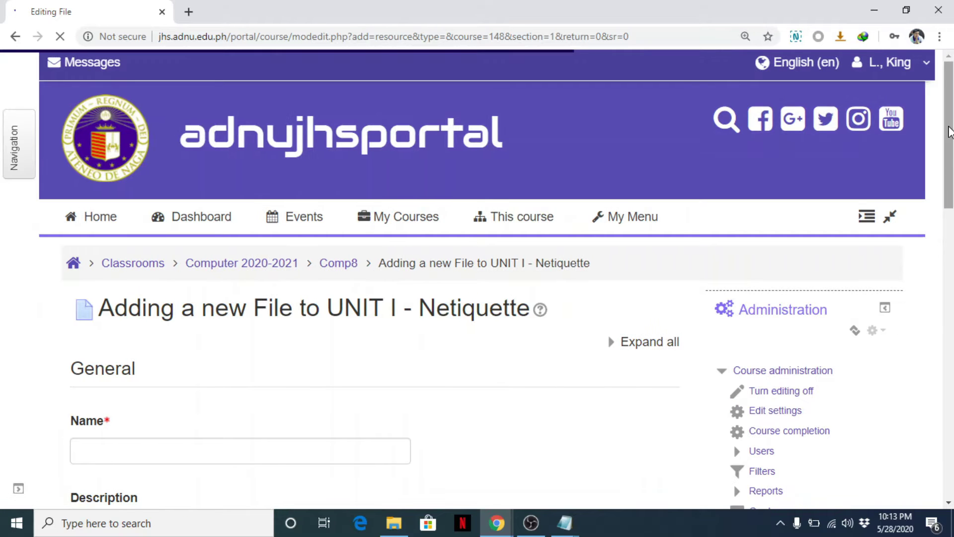
{"action": "scroll", "coordinate": [951, 158], "scroll_direction": "down", "scroll_amount": 2}
{"action": "scroll", "coordinate": [950, 157], "scroll_direction": "down", "scroll_amount": 2}
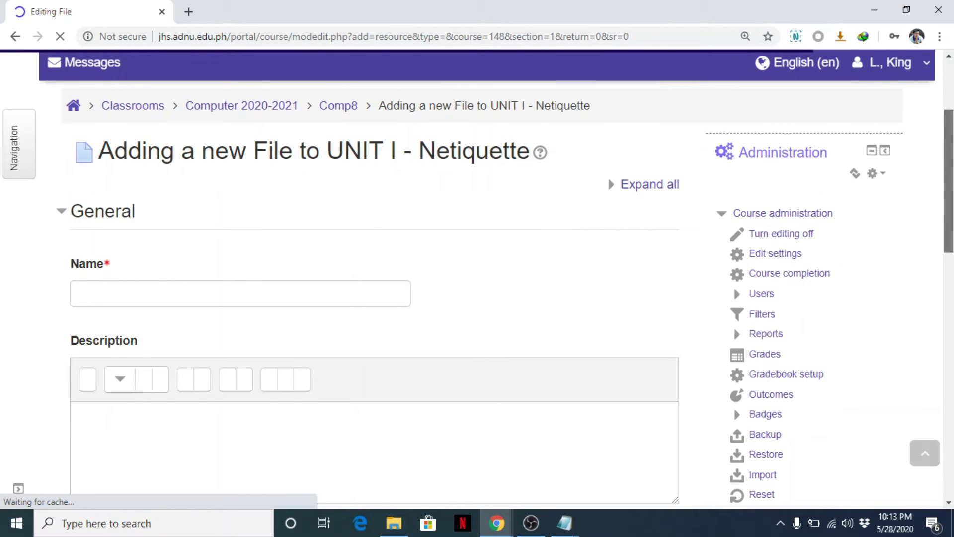
{"action": "scroll", "coordinate": [950, 157], "scroll_direction": "down", "scroll_amount": 1}
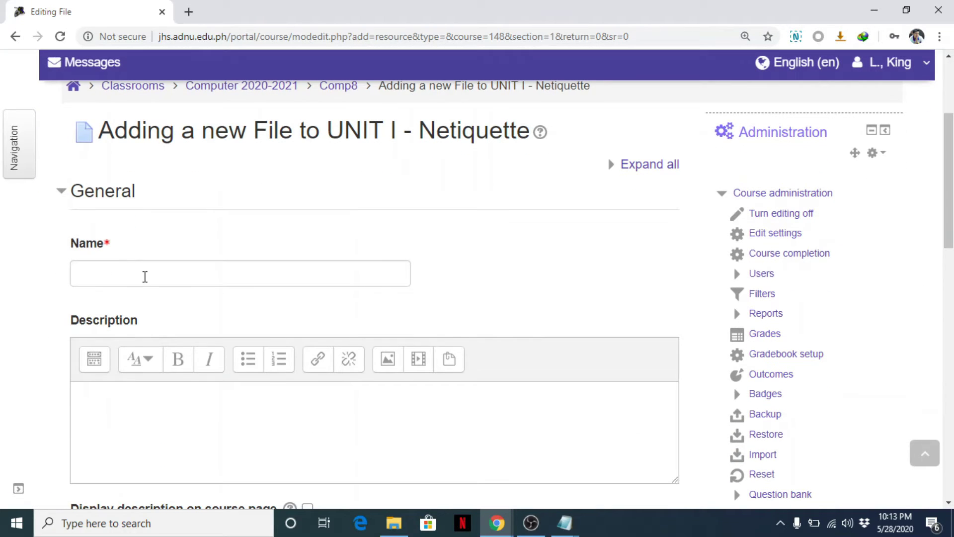
{"action": "left_click", "coordinate": [141, 277]}
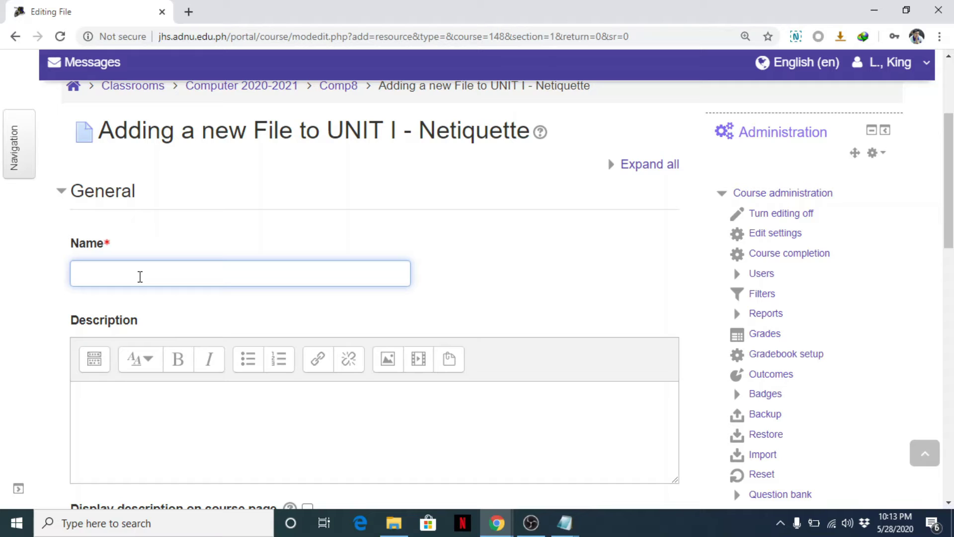
{"action": "type", "text": "What is Neti"}
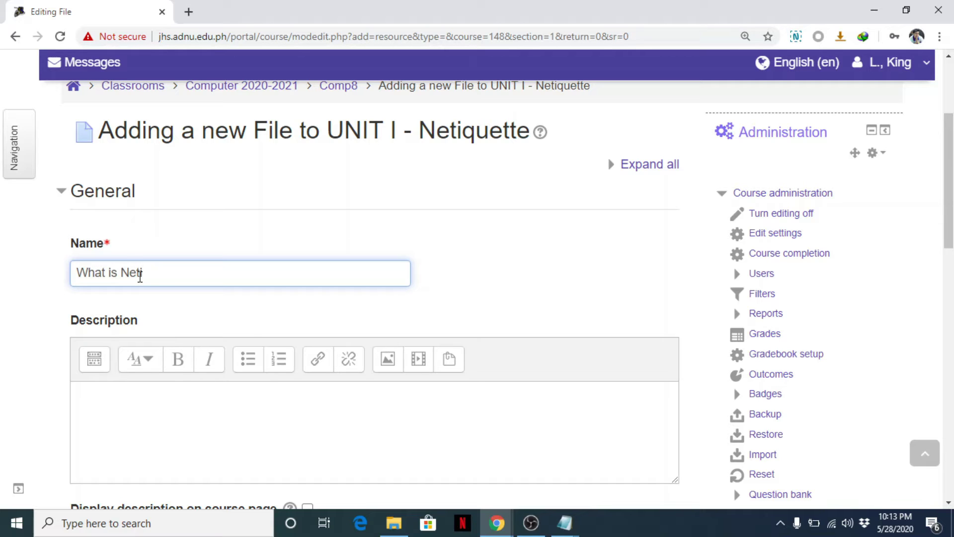
{"action": "type", "text": "quette?"}
- Leave the description empty and scroll down to the file upload area
{"action": "left_click", "coordinate": [168, 406]}
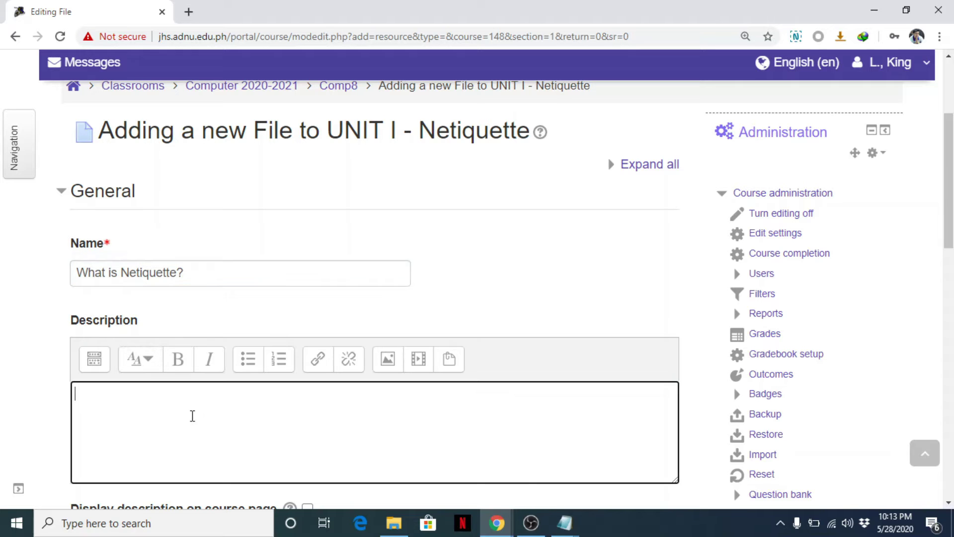
{"action": "scroll", "coordinate": [952, 224], "scroll_direction": "down", "scroll_amount": 1}
{"action": "scroll", "coordinate": [953, 224], "scroll_direction": "down", "scroll_amount": 1}
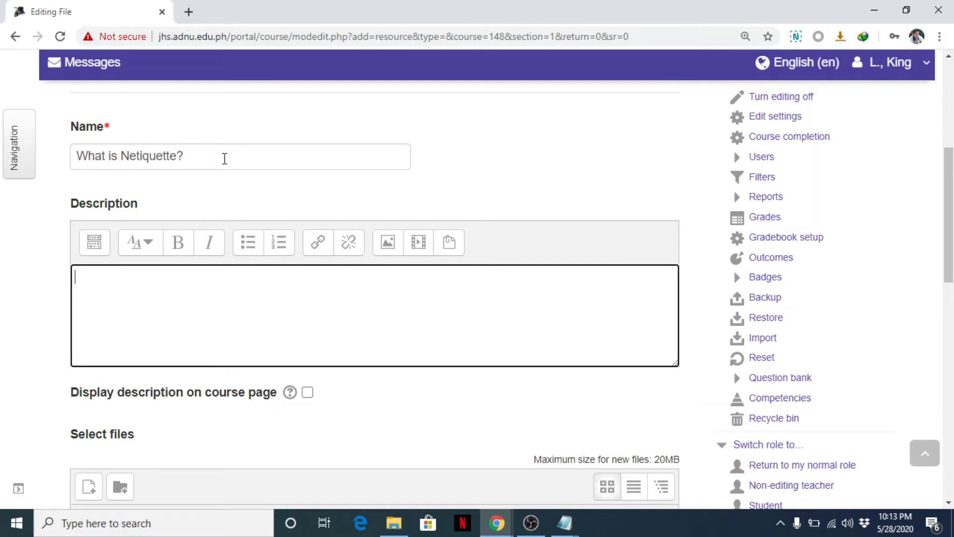
{"action": "left_click", "coordinate": [224, 157]}
{"action": "left_click_drag", "start_coordinate": [202, 153], "coordinate": [73, 164]}
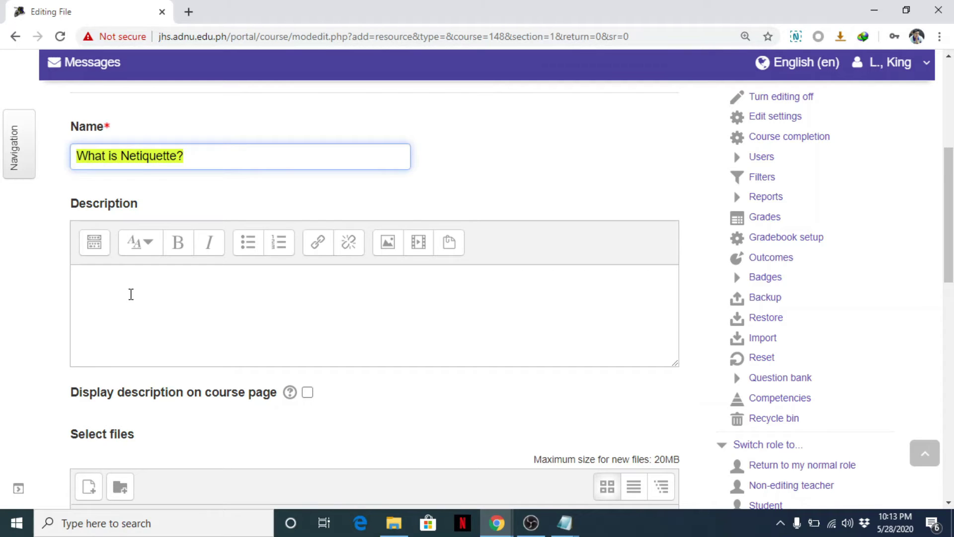
{"action": "left_click", "coordinate": [129, 293]}
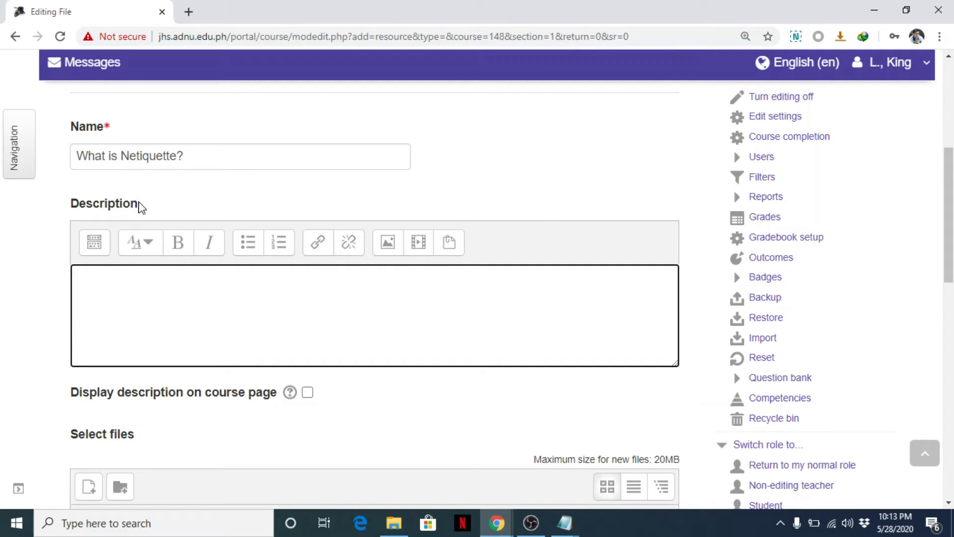
{"action": "left_click", "coordinate": [60, 334]}
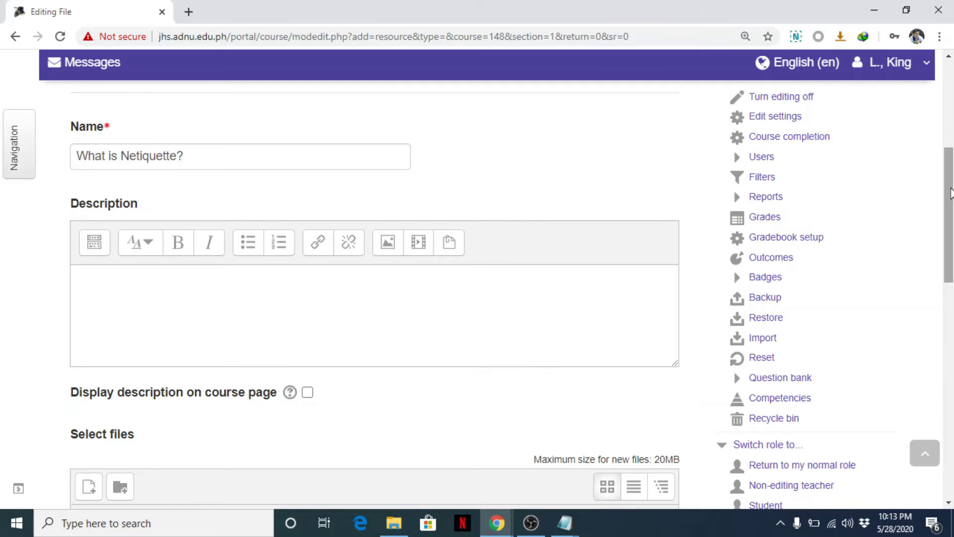
{"action": "left_click_drag", "start_coordinate": [951, 192], "coordinate": [951, 289]}
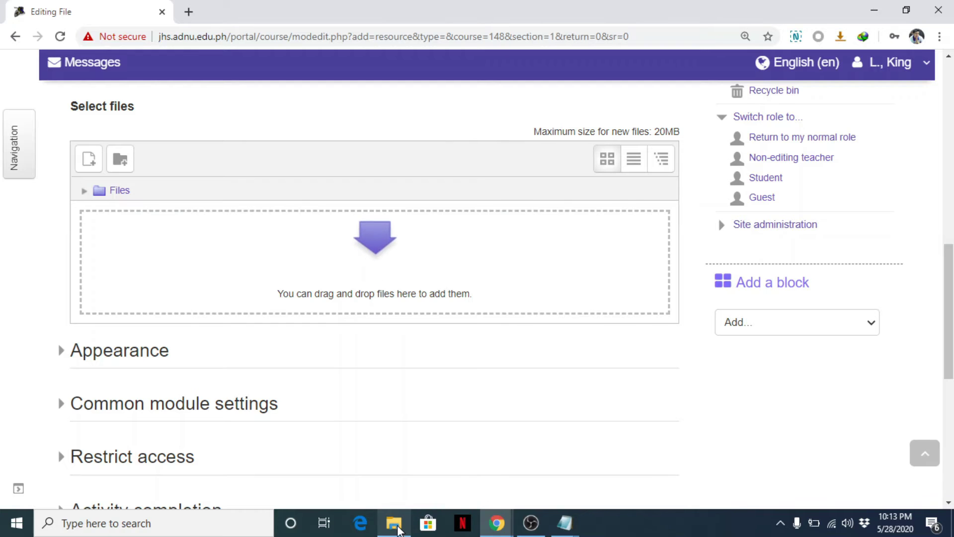
- Upload the 'What is Netiquette - A Guide to Online Ethics' PDF from Downloads into the form
{"action": "left_click", "coordinate": [396, 528]}
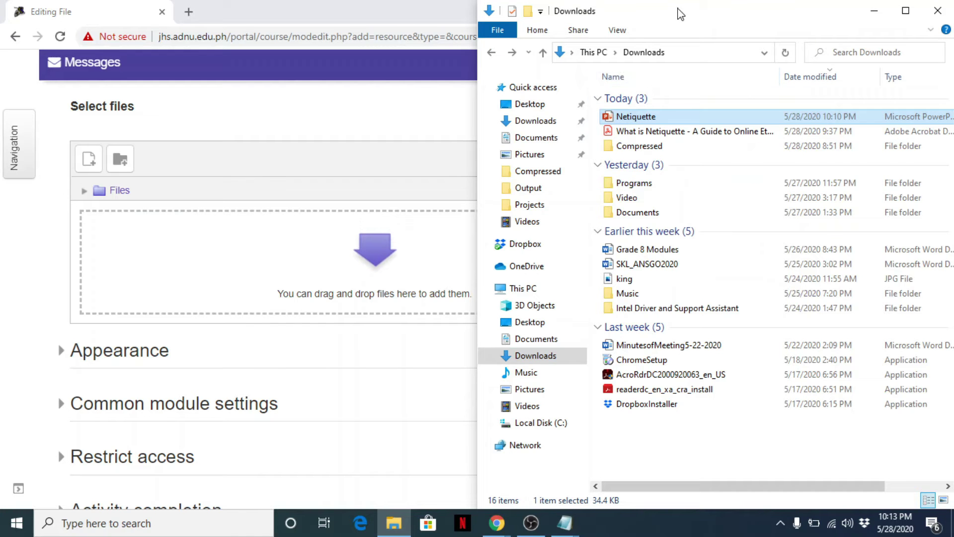
{"action": "left_click", "coordinate": [648, 132]}
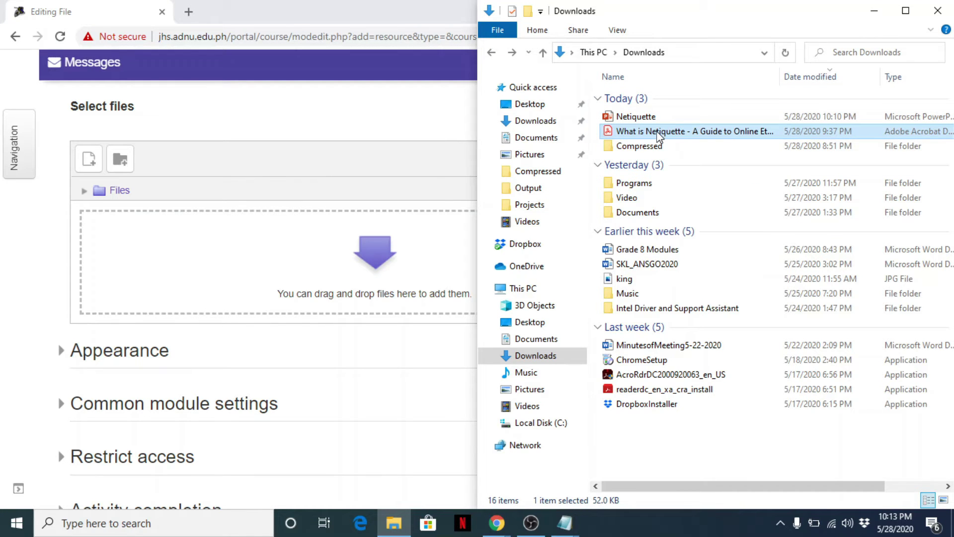
{"action": "left_click_drag", "start_coordinate": [658, 135], "coordinate": [222, 297]}
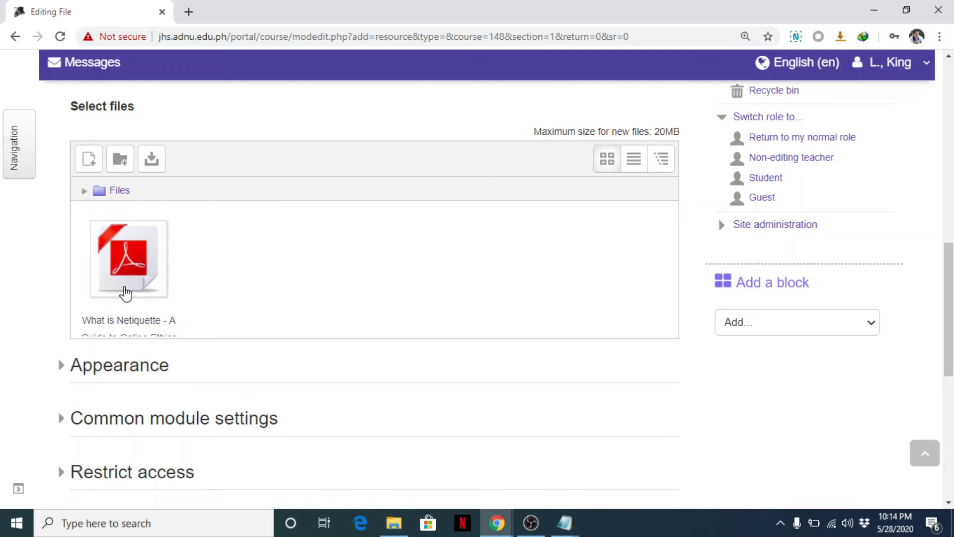
{"action": "left_click_drag", "start_coordinate": [951, 244], "coordinate": [951, 291]}
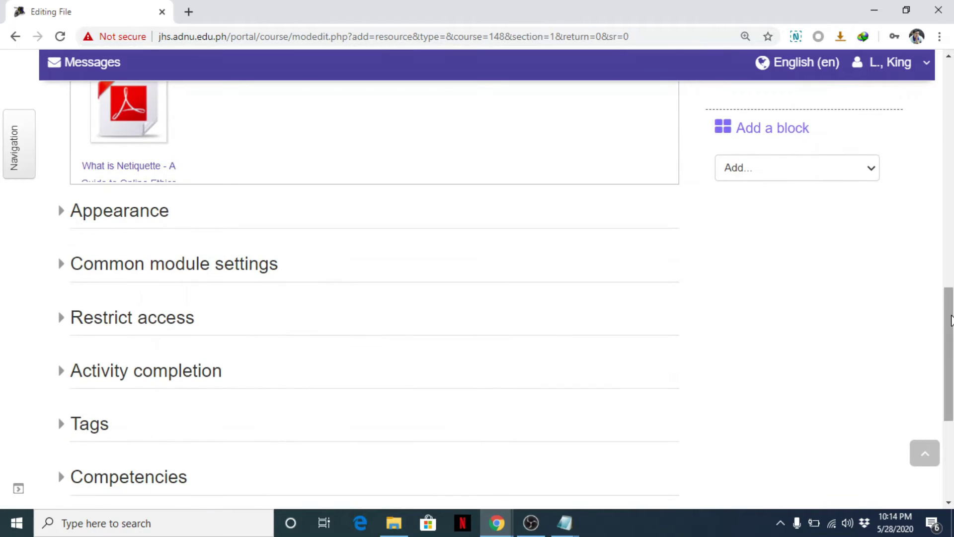
- Expand the Appearance settings and review the Display help, with Display on Automatic
{"action": "left_click", "coordinate": [62, 212]}
{"action": "left_click_drag", "start_coordinate": [949, 298], "coordinate": [949, 320]}
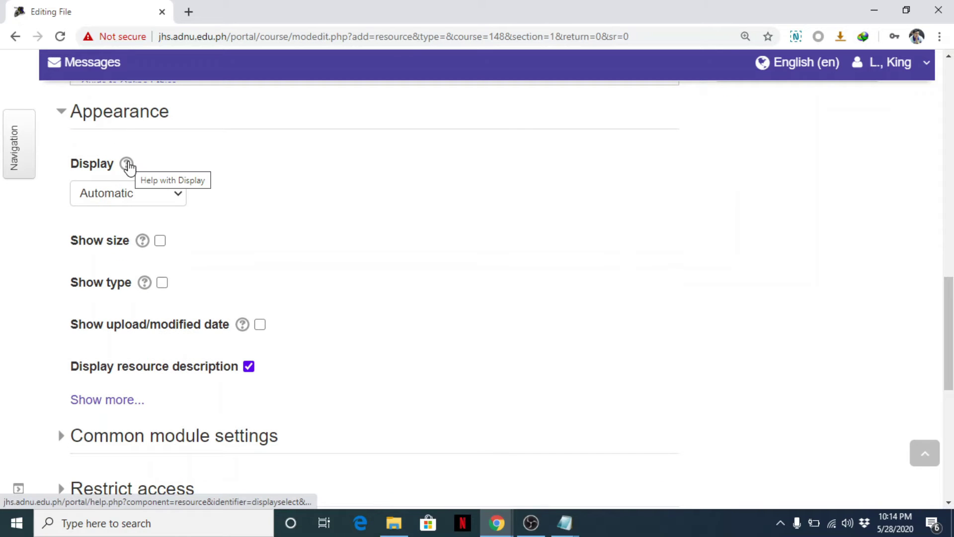
{"action": "left_click", "coordinate": [128, 164]}
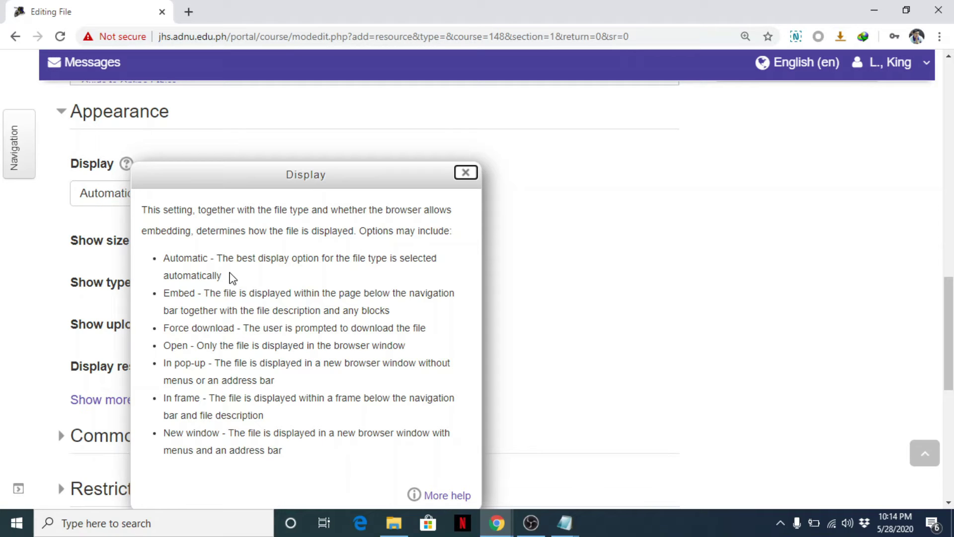
{"action": "left_click", "coordinate": [31, 220]}
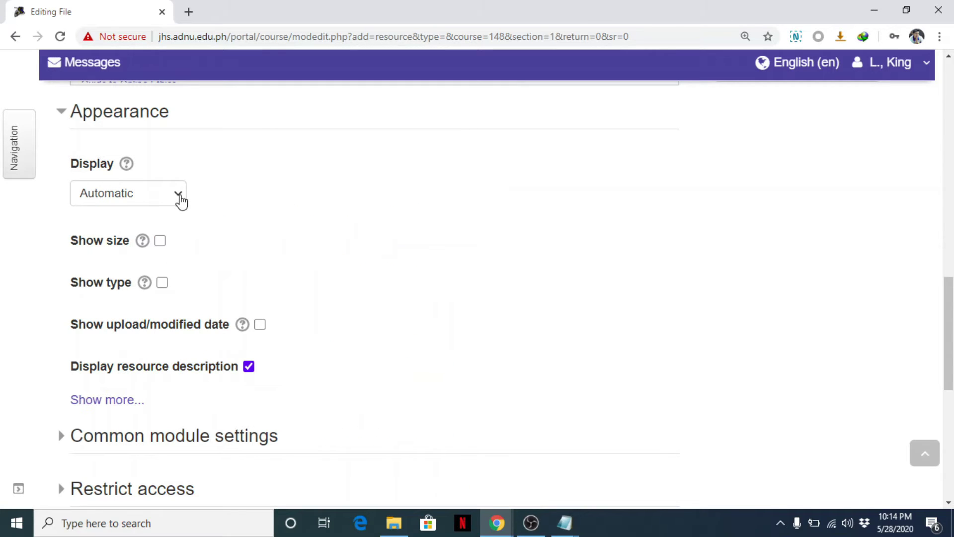
- Set the file's Display option to In pop-up
{"action": "left_click", "coordinate": [179, 198]}
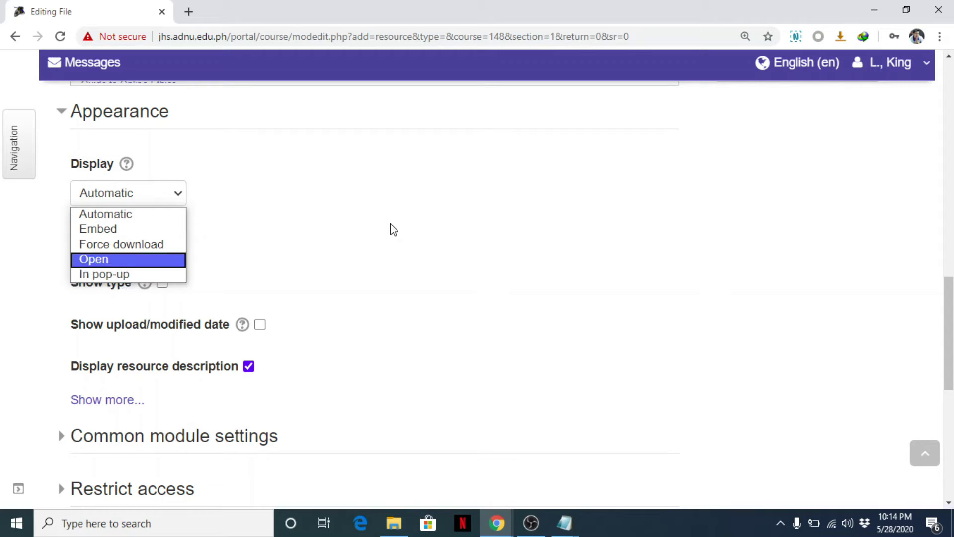
{"action": "left_click", "coordinate": [127, 276]}
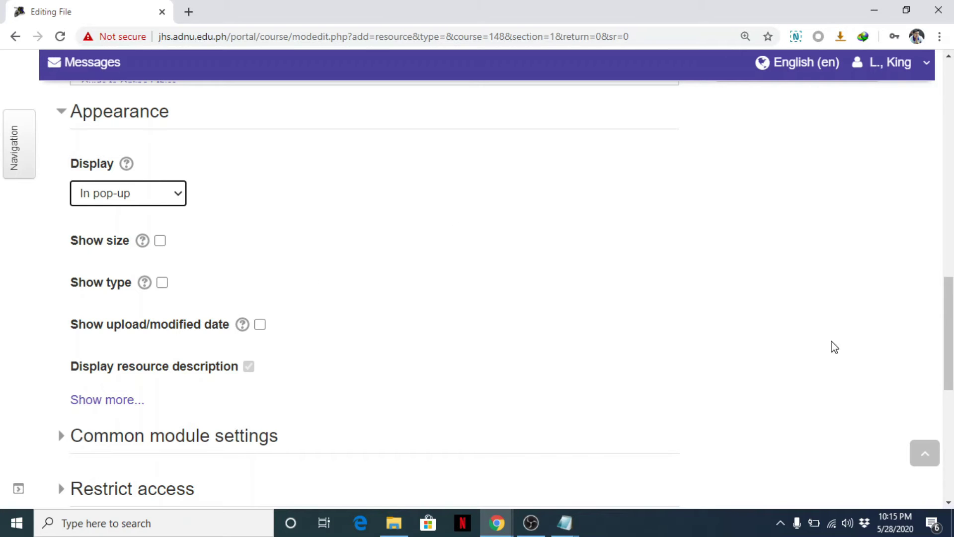
{"action": "left_click_drag", "start_coordinate": [949, 321], "coordinate": [945, 394]}
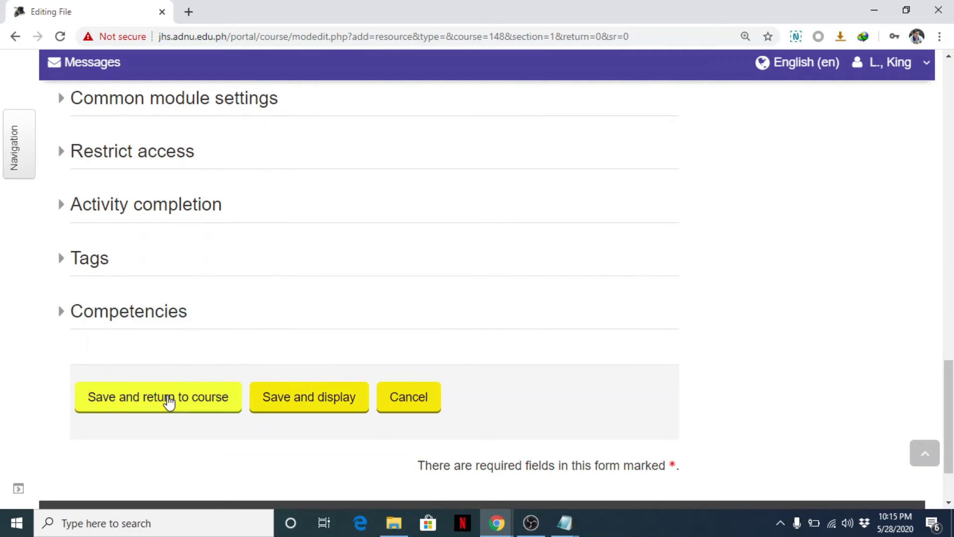
- Save the resource, turn editing off, and view it under UNIT I - Netiquette
{"action": "left_click", "coordinate": [163, 400]}
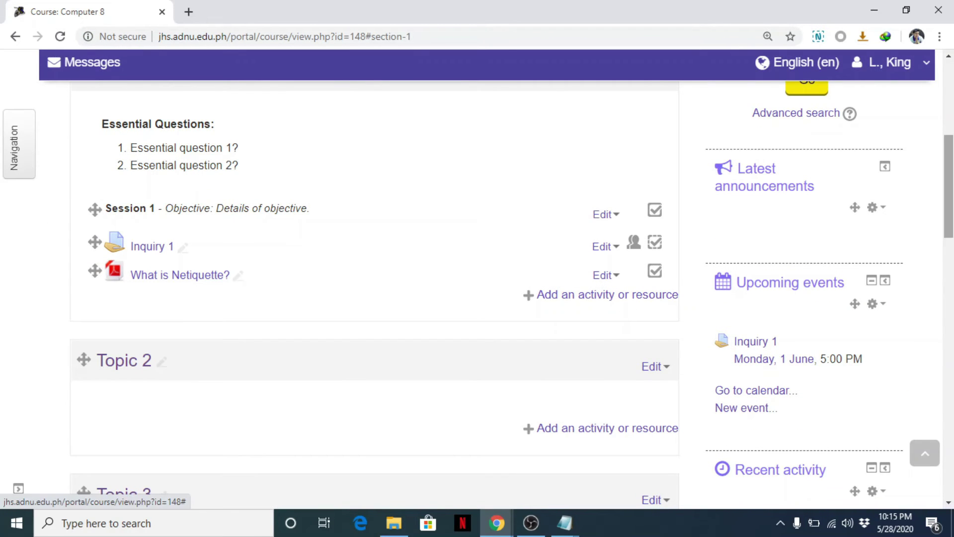
{"action": "left_click_drag", "start_coordinate": [949, 221], "coordinate": [952, 157]}
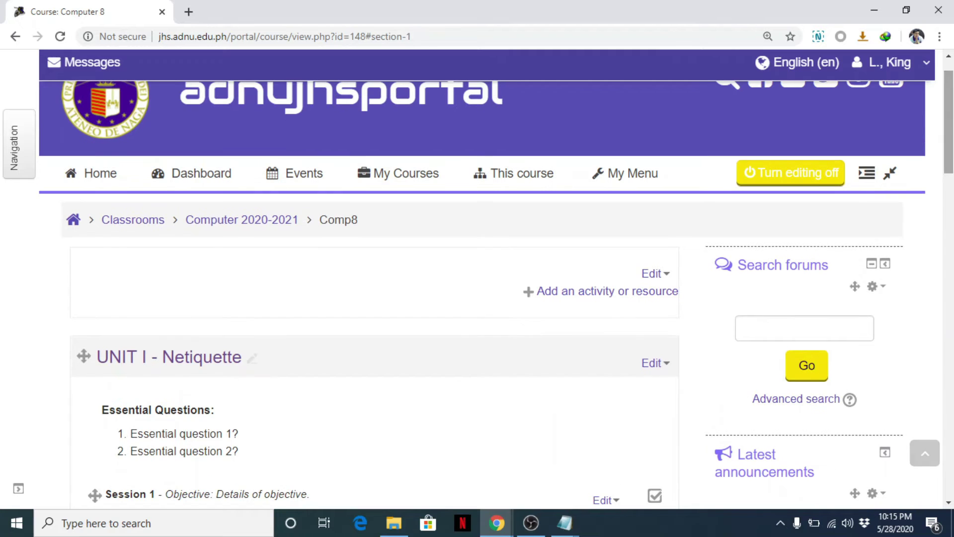
{"action": "left_click", "coordinate": [784, 185]}
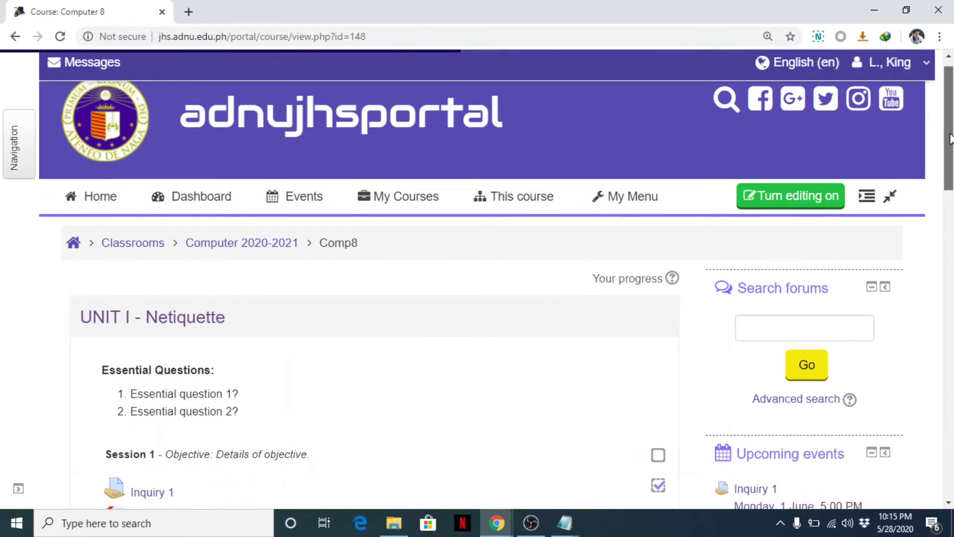
{"action": "left_click_drag", "start_coordinate": [951, 139], "coordinate": [950, 174]}
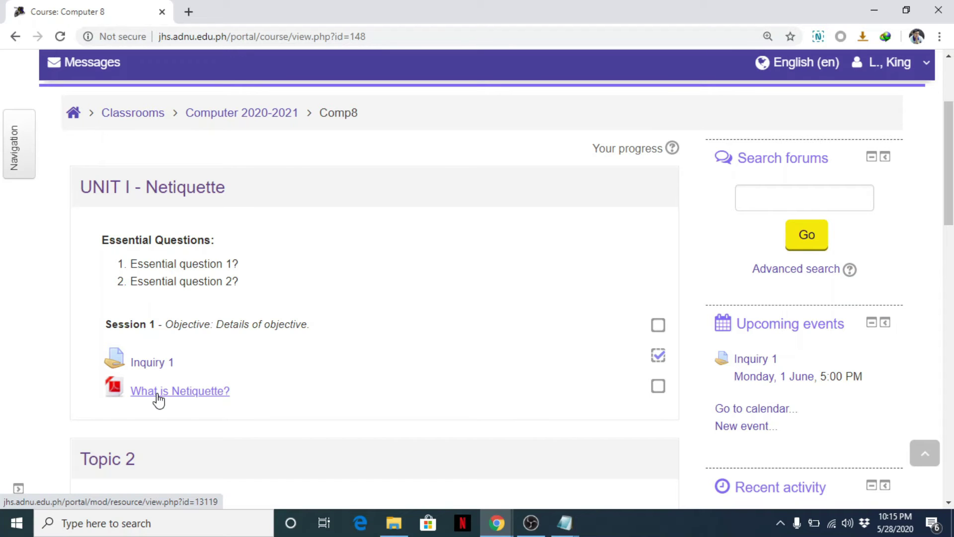
{"action": "mouse_move", "coordinate": [951, 169]}
{"action": "left_mouse_down"}
{"action": "mouse_move", "coordinate": [950, 185]}
{"action": "mouse_move", "coordinate": [950, 168]}
{"action": "left_mouse_up"}
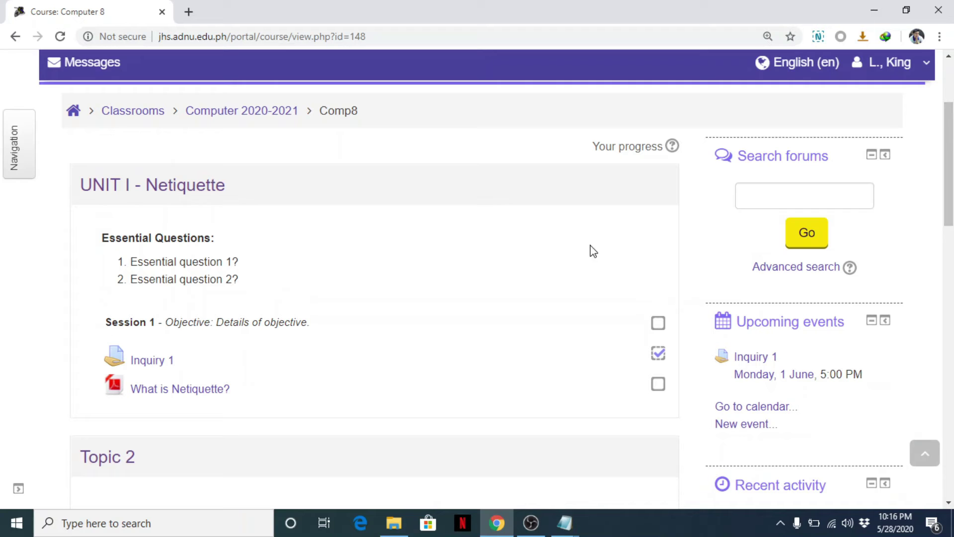
{"action": "left_click", "coordinate": [197, 391]}
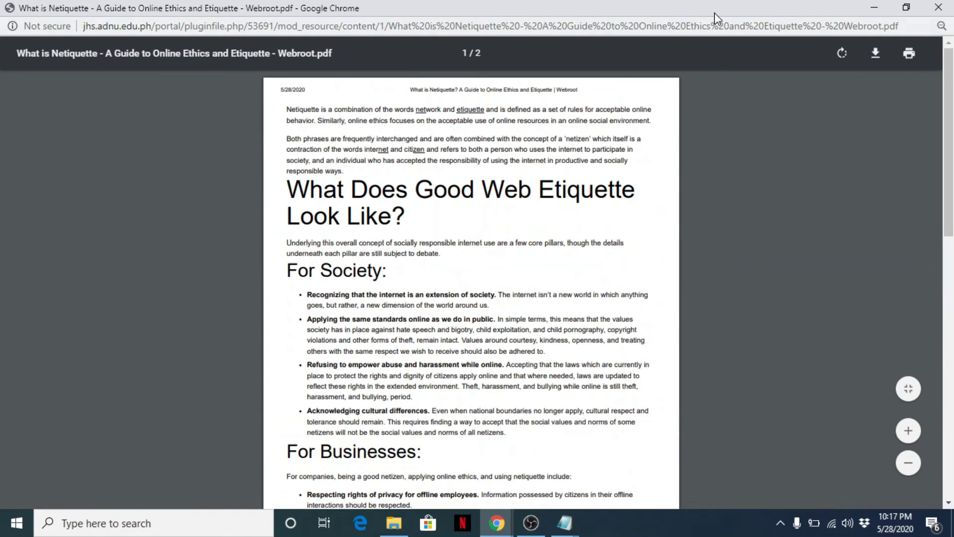
{"action": "left_click", "coordinate": [938, 7]}
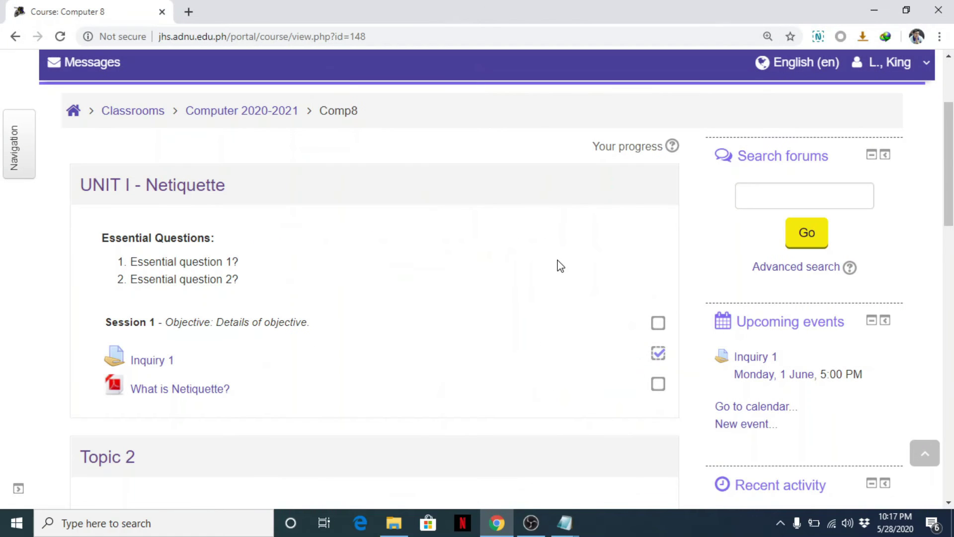
- Turn editing back on and drag the Netiquette presentation from Downloads into UNIT I
{"action": "left_click_drag", "start_coordinate": [951, 172], "coordinate": [940, 202]}
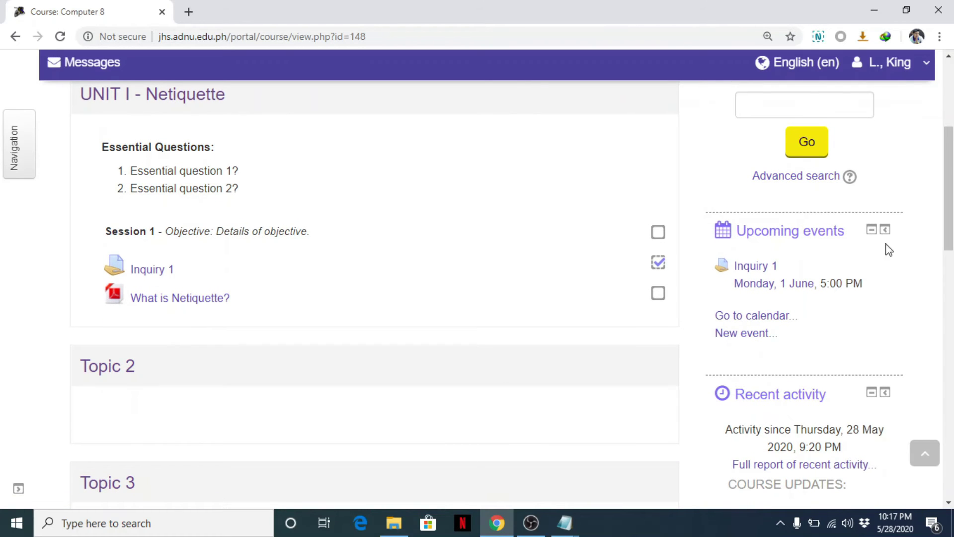
{"action": "left_click_drag", "start_coordinate": [949, 199], "coordinate": [949, 154]}
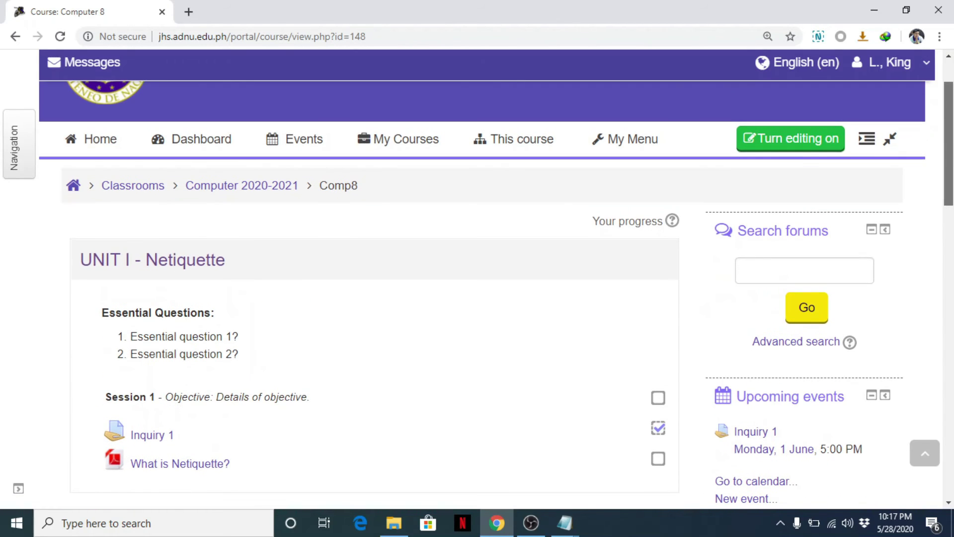
{"action": "left_click", "coordinate": [795, 142]}
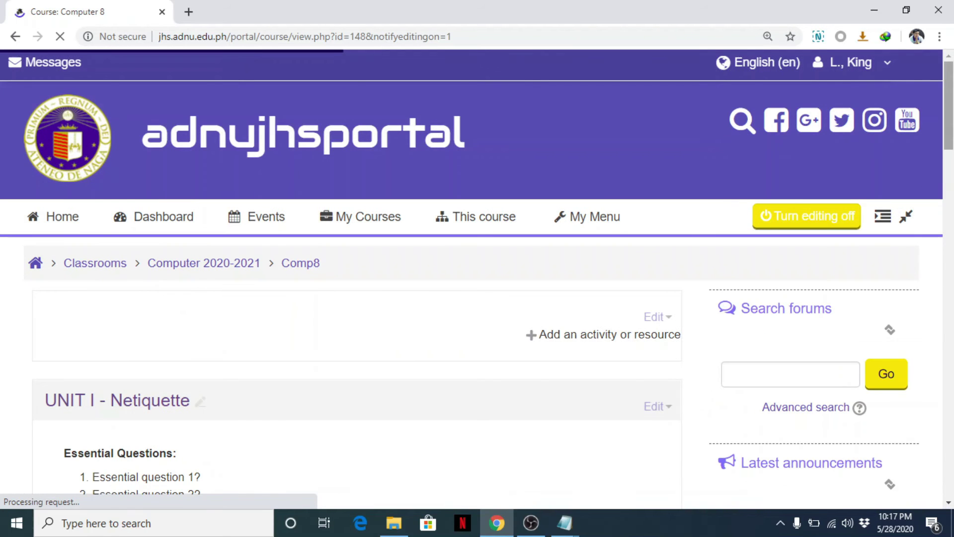
{"action": "left_click_drag", "start_coordinate": [950, 125], "coordinate": [950, 173]}
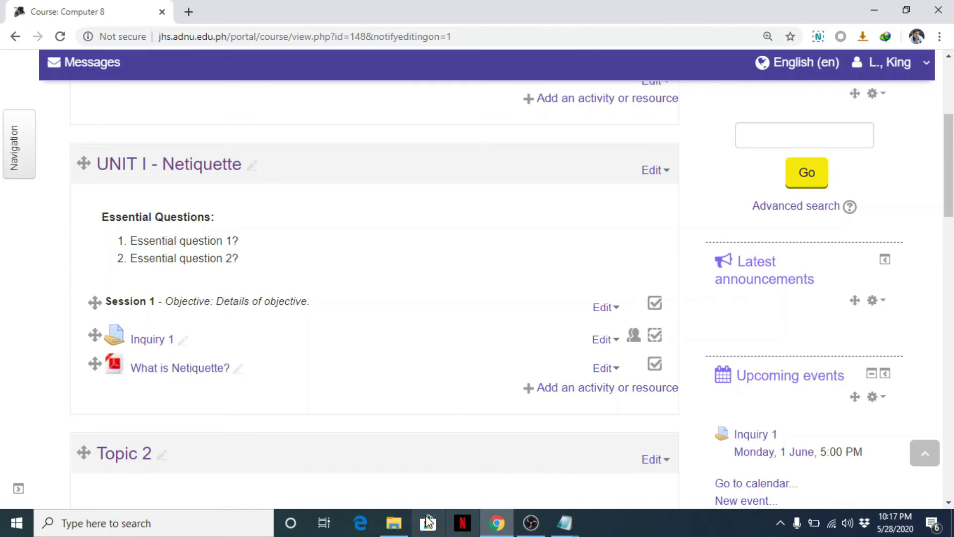
{"action": "left_click", "coordinate": [394, 523]}
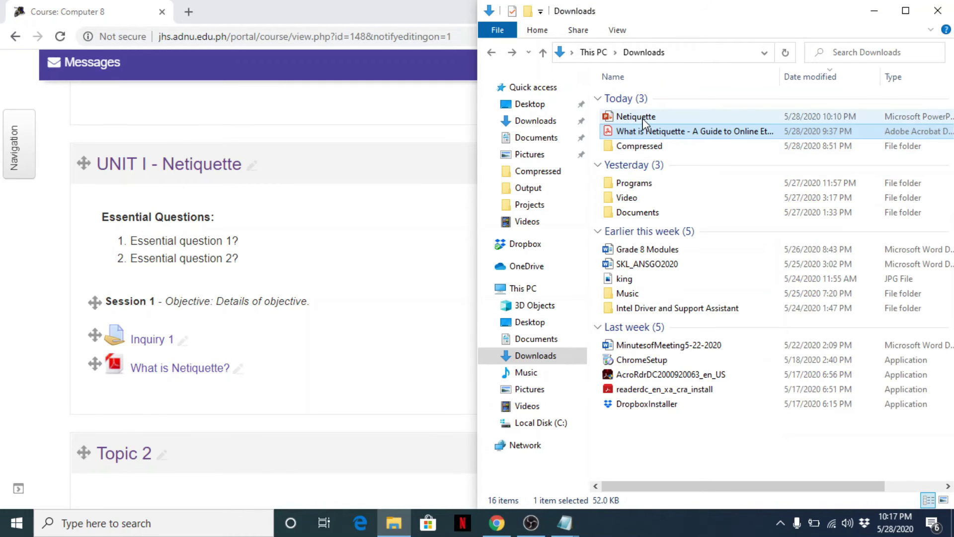
{"action": "left_click_drag", "start_coordinate": [644, 123], "coordinate": [192, 409]}
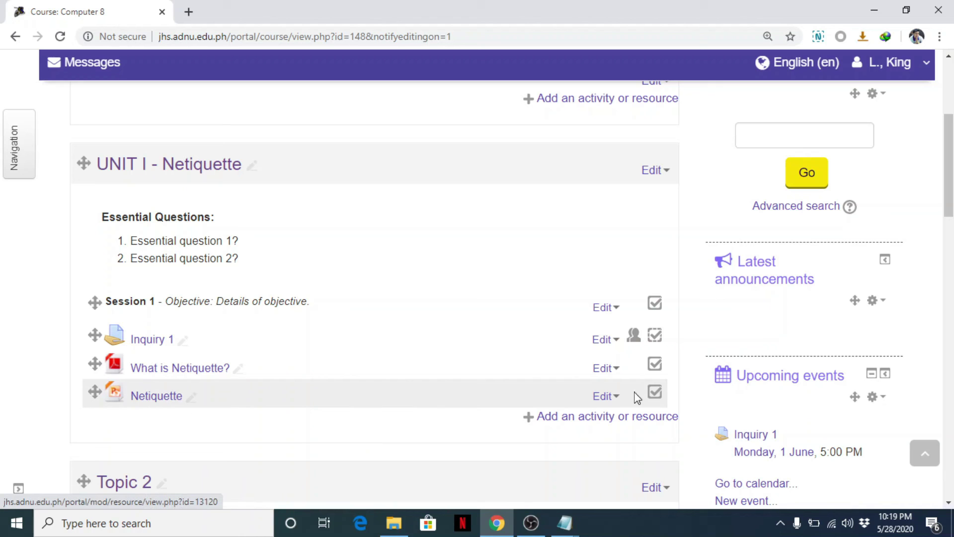
- Show the Edit actions menu for the Netiquette presentation resource
{"action": "left_click", "coordinate": [603, 396]}
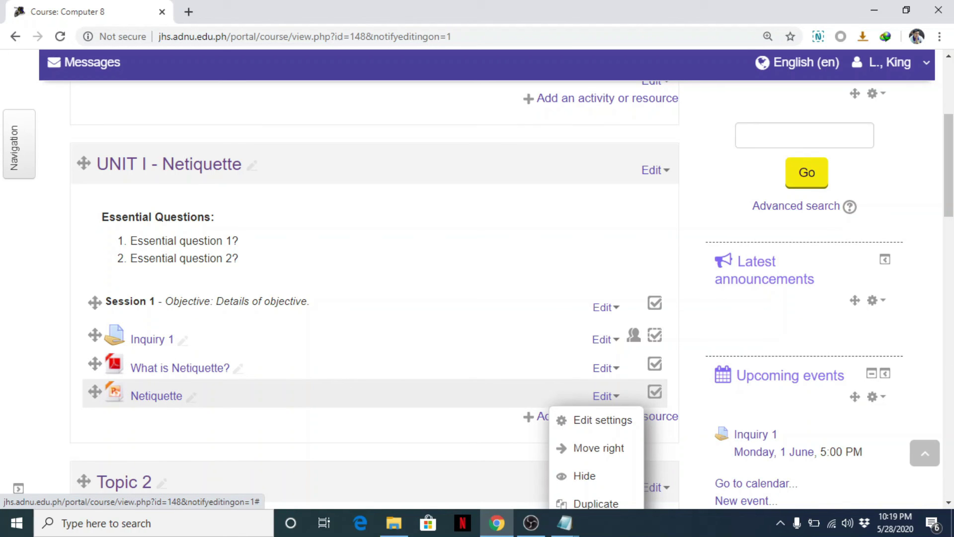
{"action": "left_click_drag", "start_coordinate": [951, 202], "coordinate": [951, 231]}
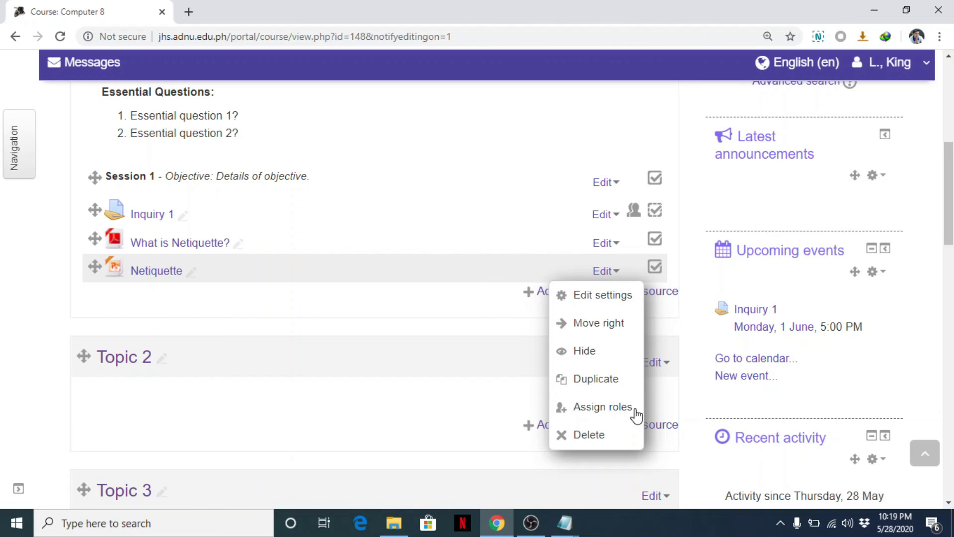